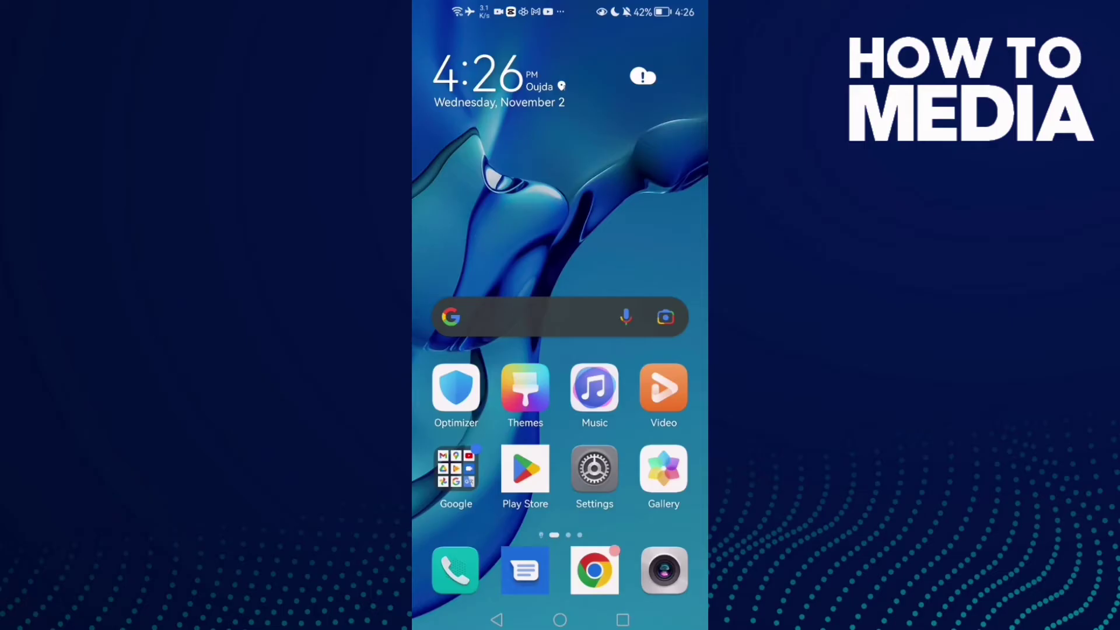
Swipe to the home screen page with Spotify, Instagram, Discord and Facebook.
left_click_drag(647, 262, 473, 262)
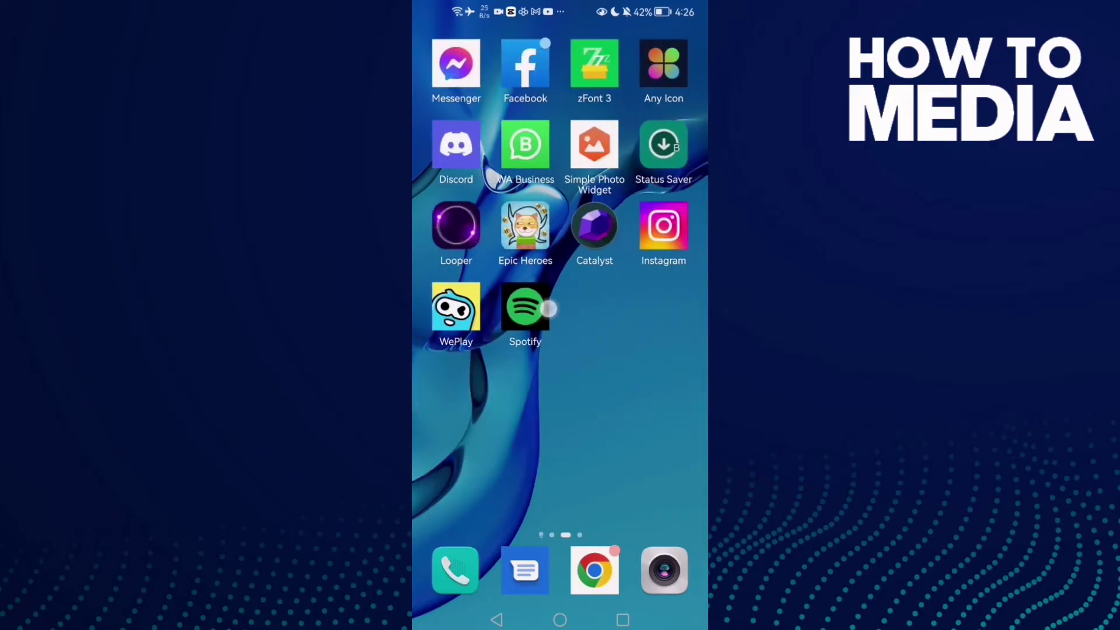
Launch Spotify and toggle Offline mode on, then back off.
left_click(543, 308)
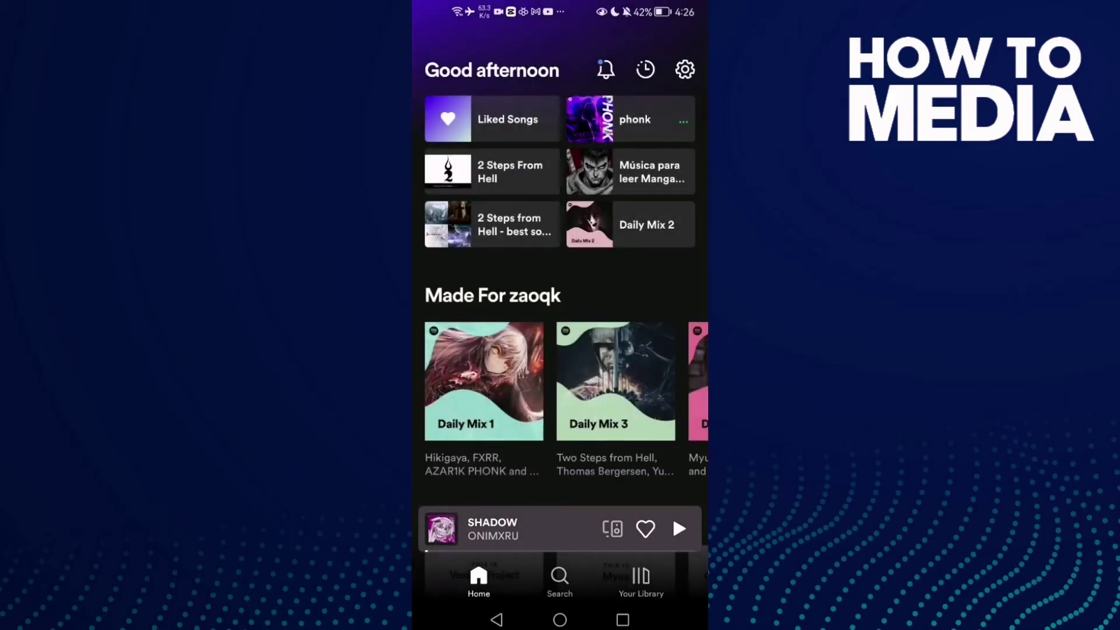
left_click(685, 70)
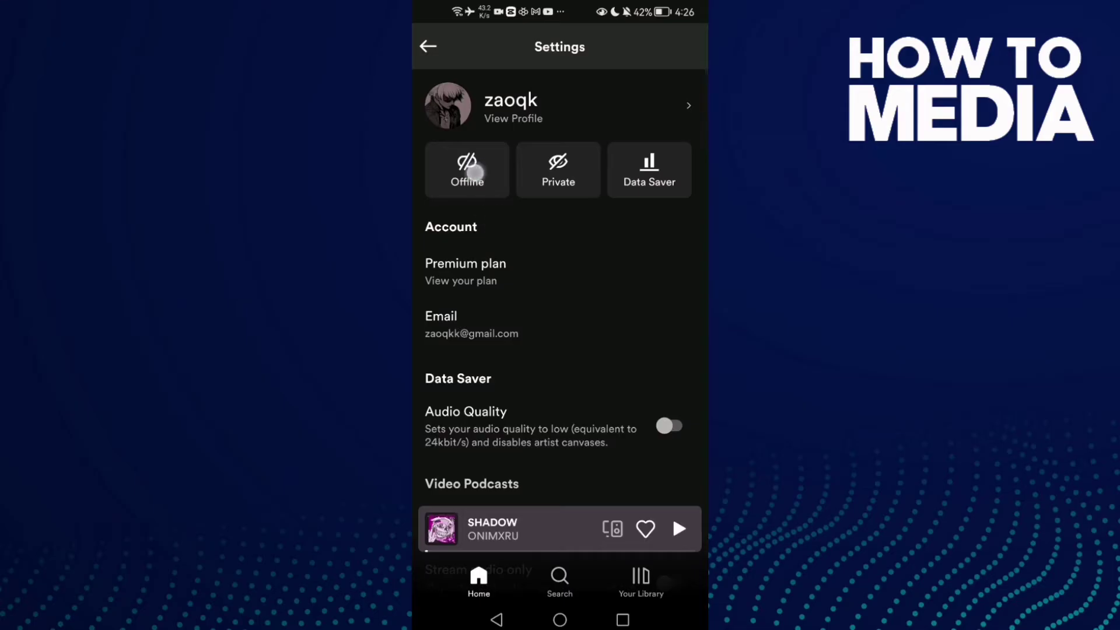
left_click(468, 170)
scroll(520, 181, "down", 1)
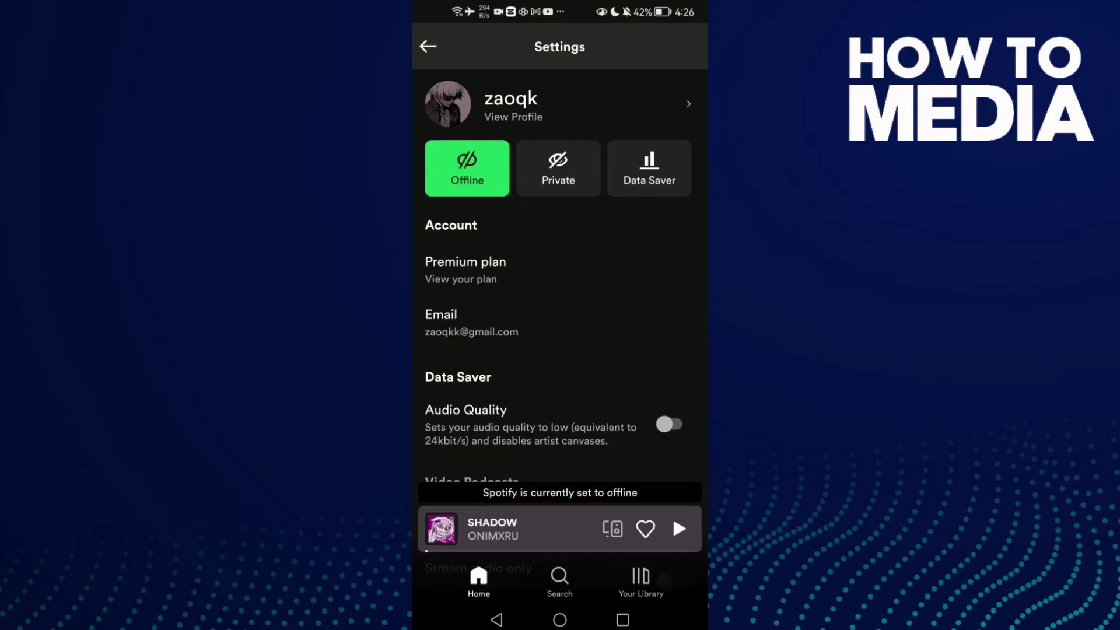
left_click(468, 168)
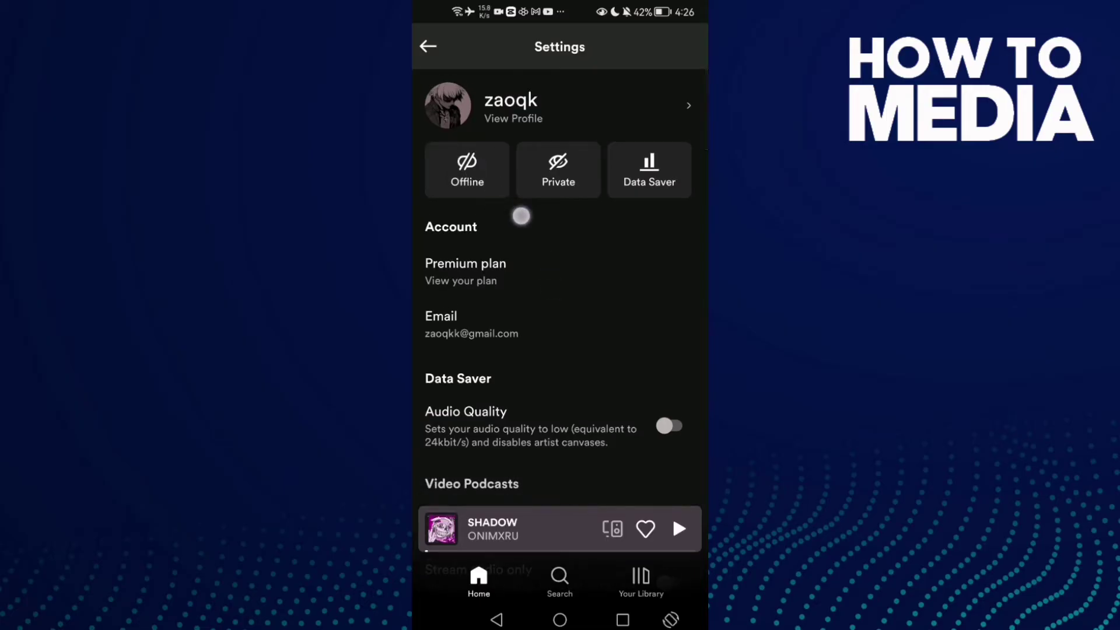
Exit Spotify to the first home page and launch the phone's Settings app.
left_click_drag(550, 285, 560, 245)
left_click(513, 619)
left_click(496, 620)
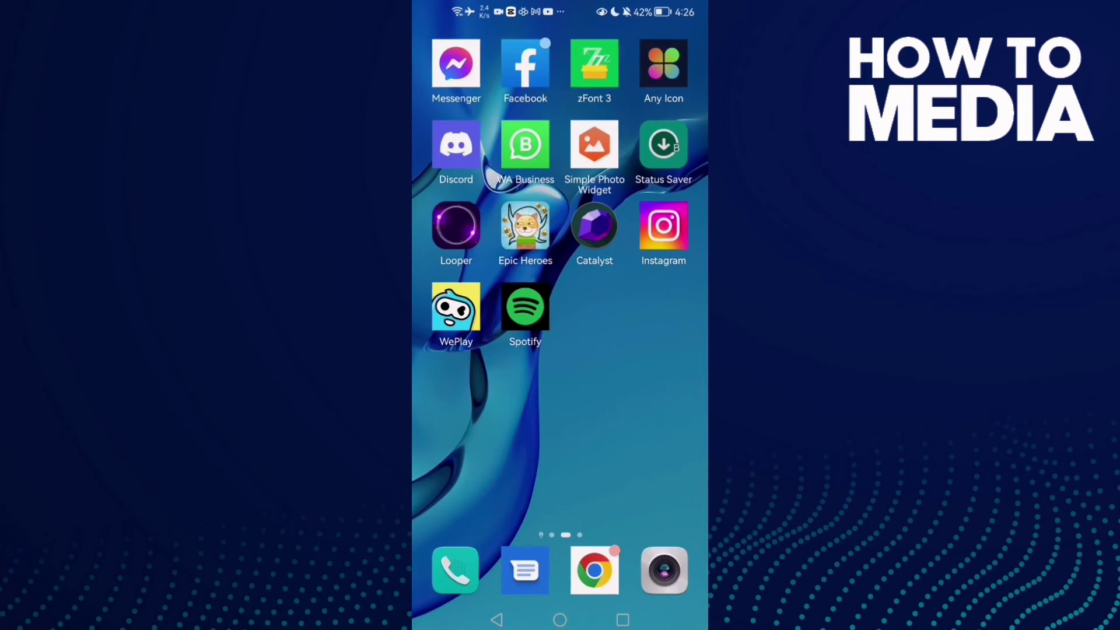
left_click_drag(465, 394, 666, 394)
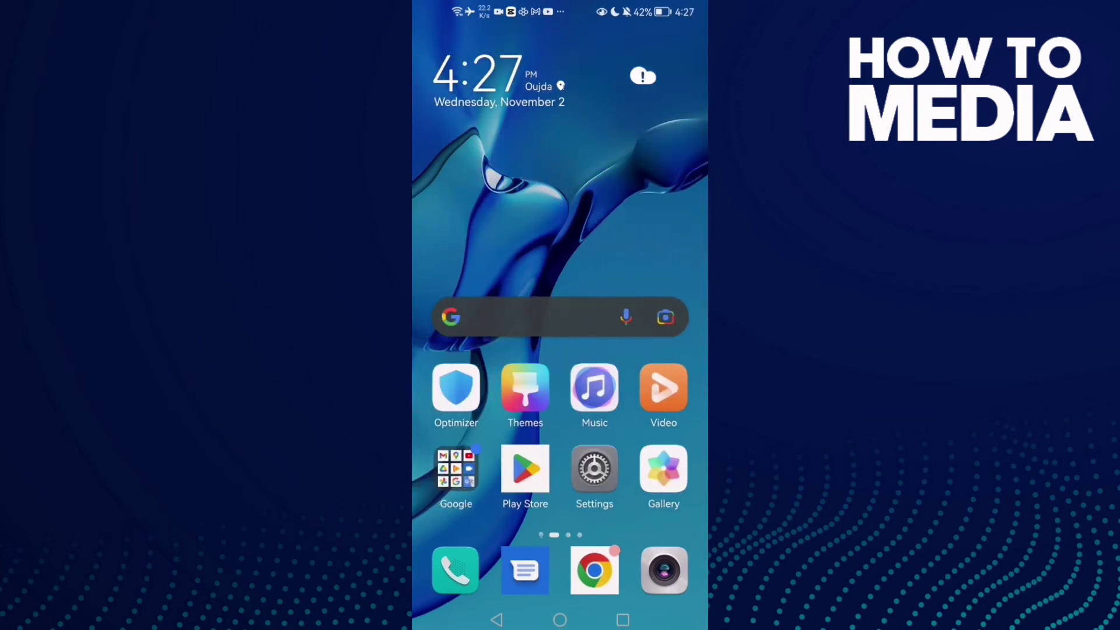
left_click(594, 470)
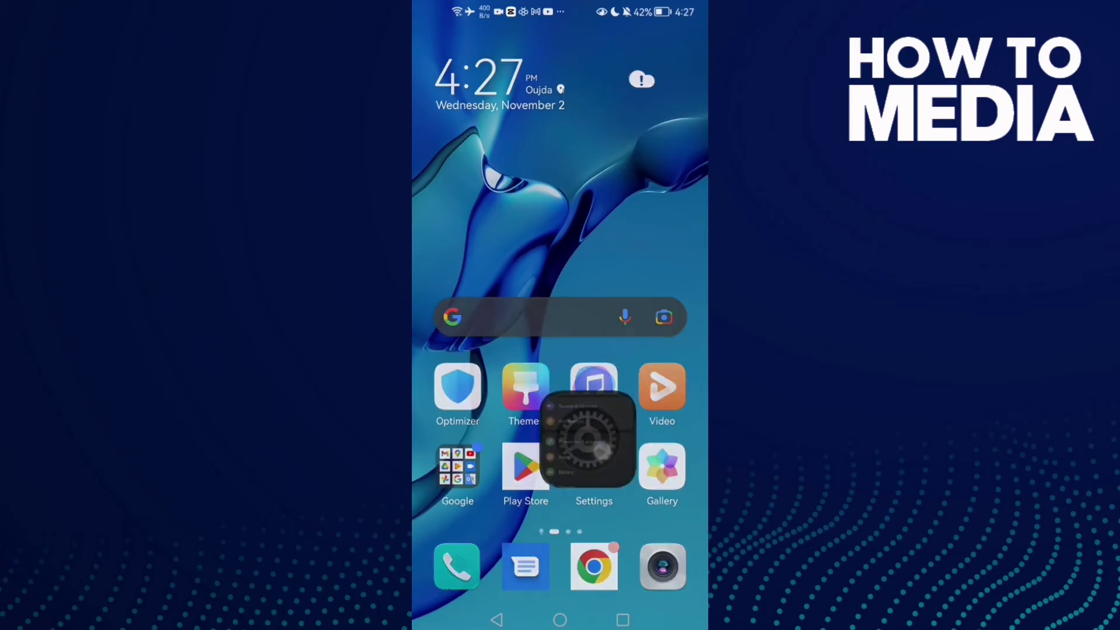
Force-stop Spotify from its app info page under Apps.
left_click(554, 370)
left_click(495, 103)
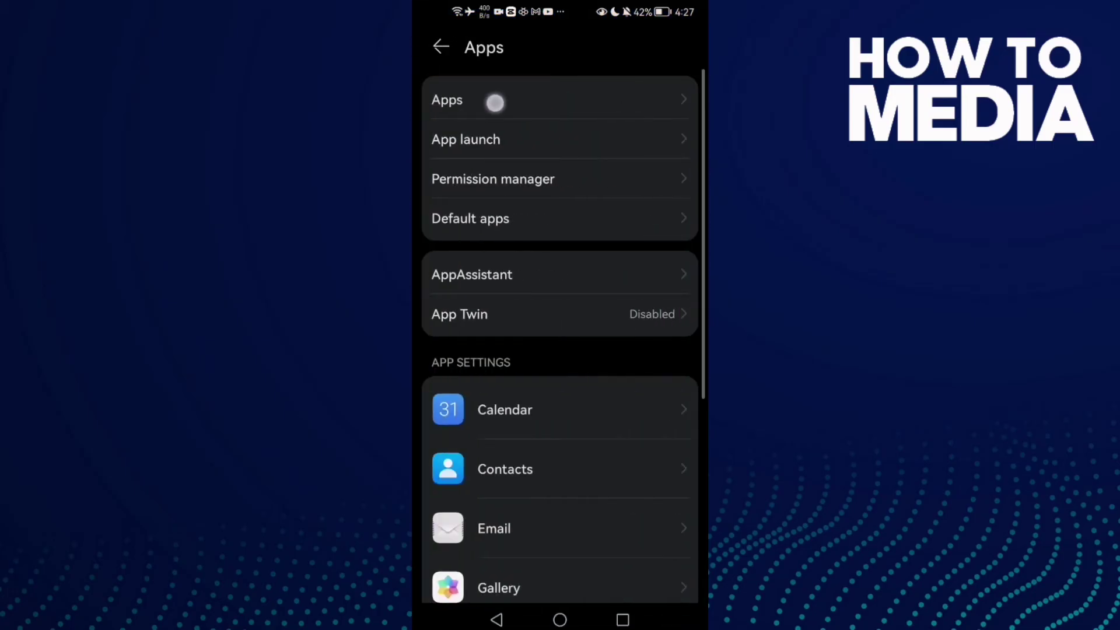
left_click_drag(562, 288, 630, 260)
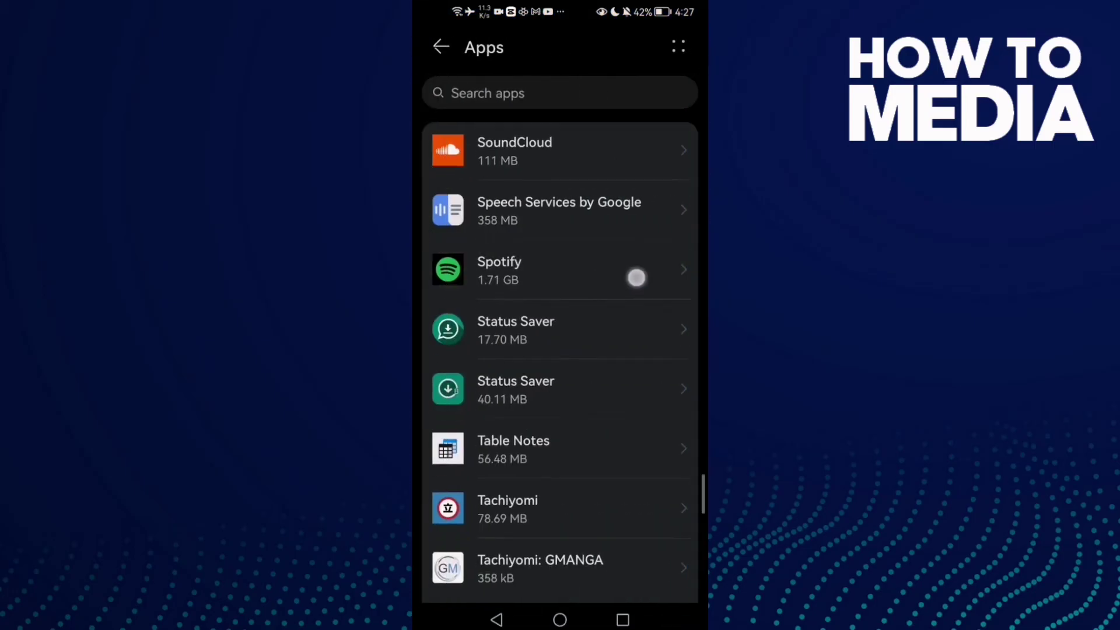
left_click(630, 261)
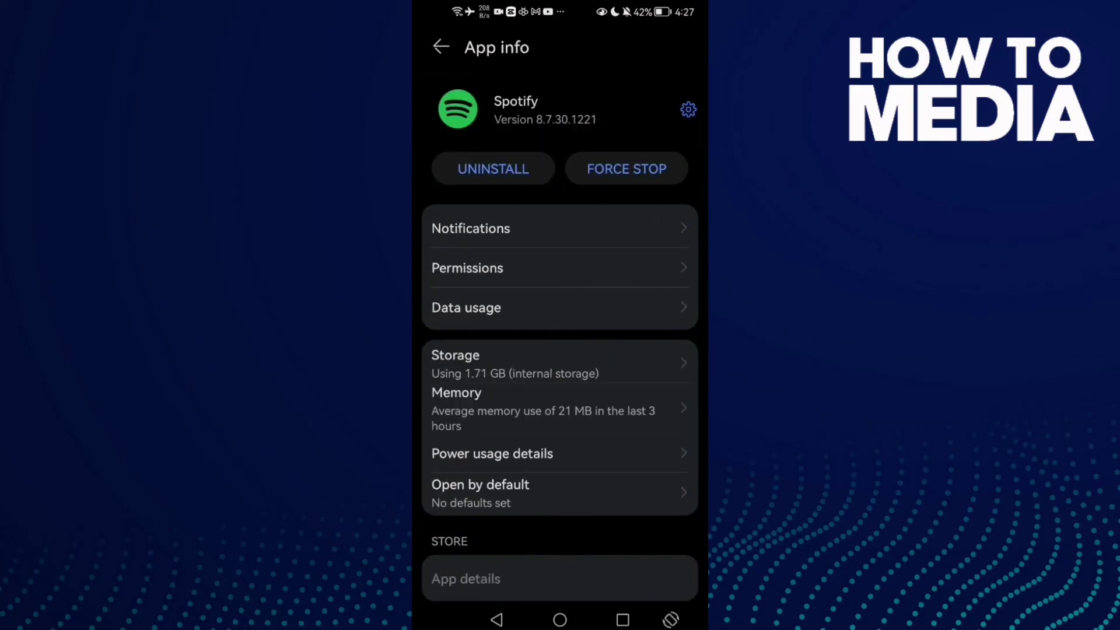
left_click(655, 167)
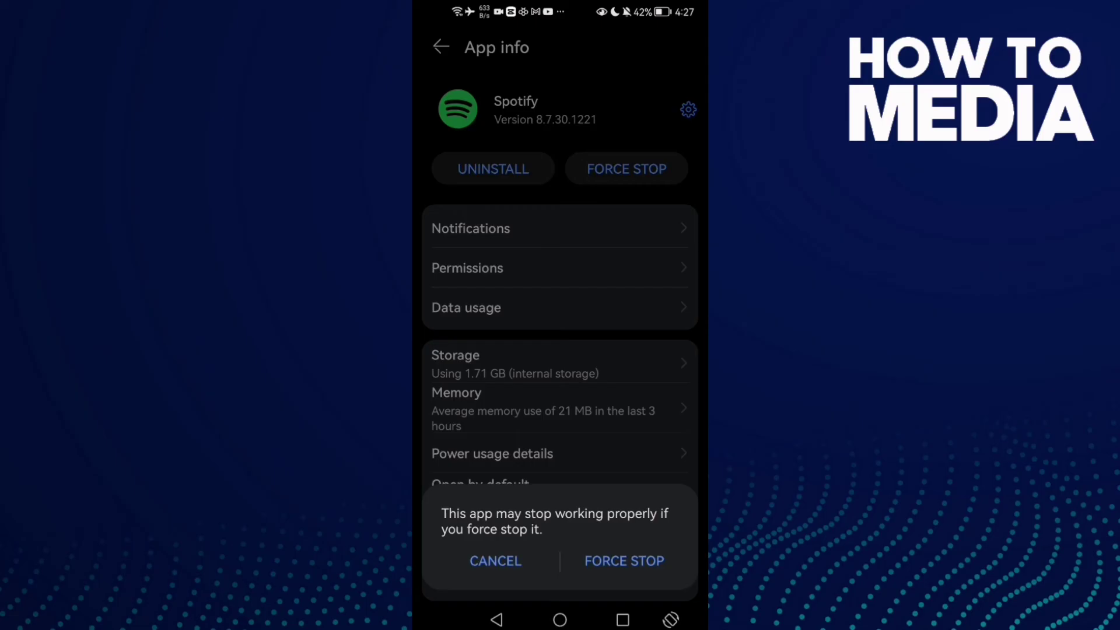
left_click(605, 544)
Clear Spotify's cache to 0 B in Storage, then return home.
left_click(580, 367)
left_click(598, 451)
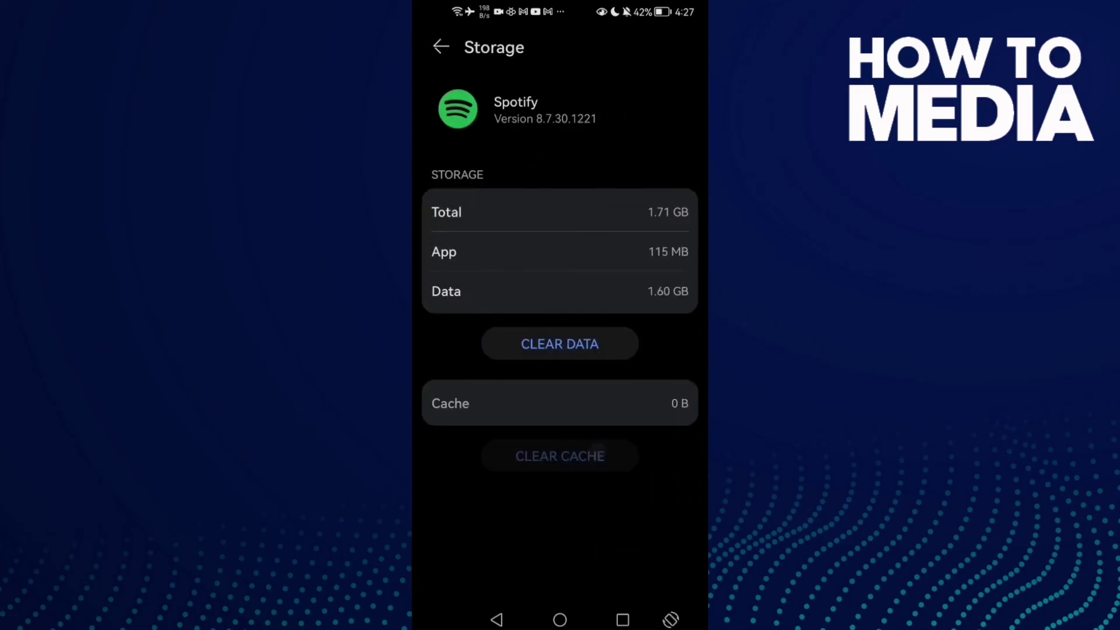
left_click(559, 620)
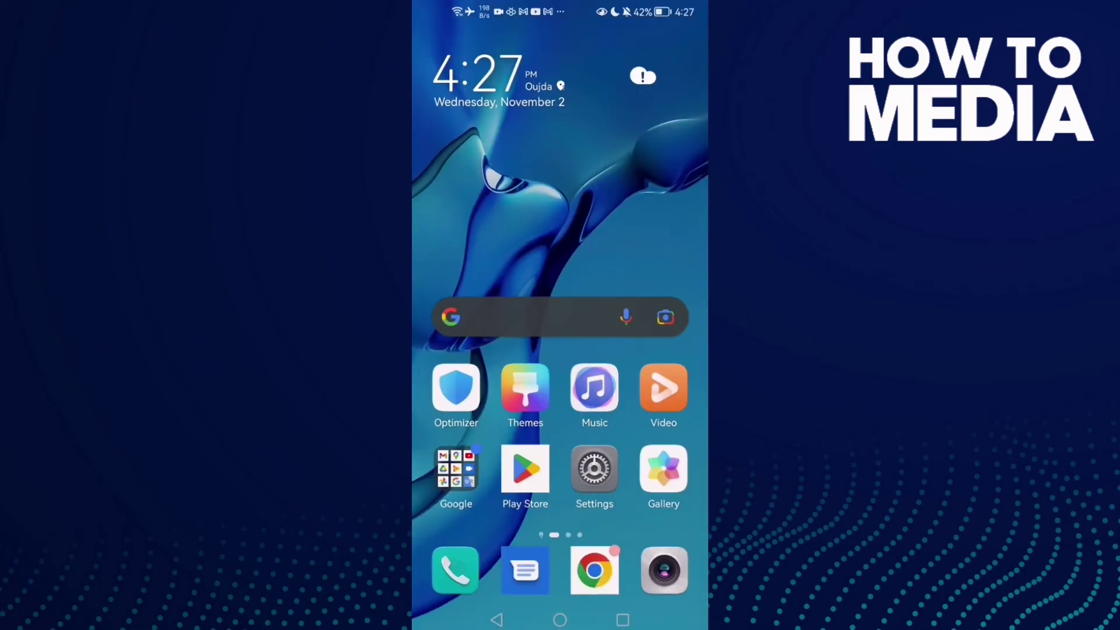